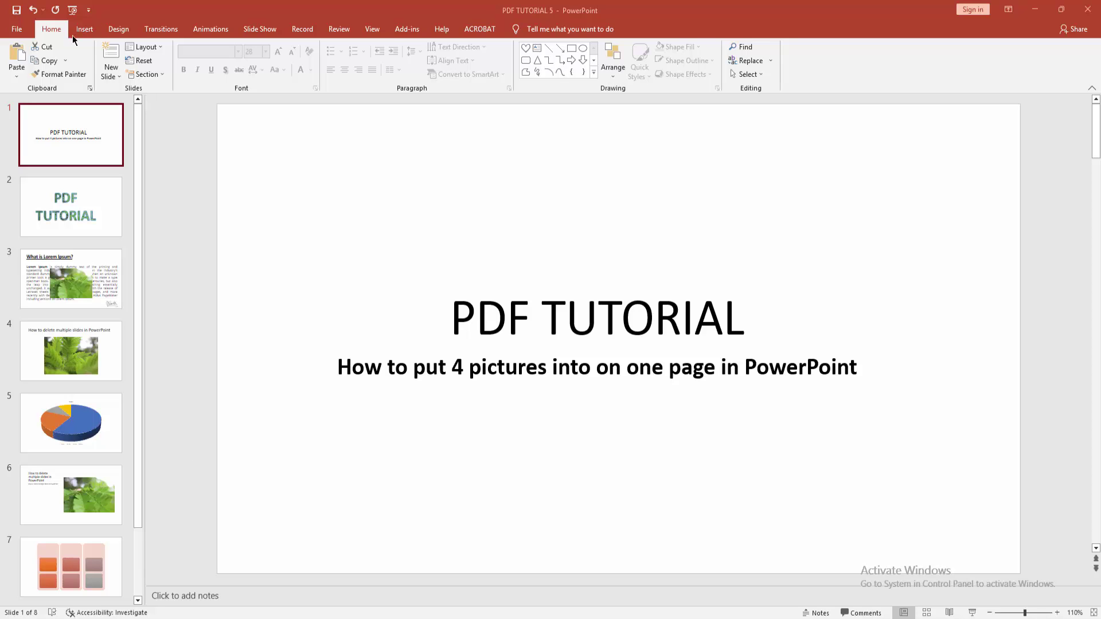
- Add a Blank-layout slide as the second slide of the deck
left_click(110, 76)
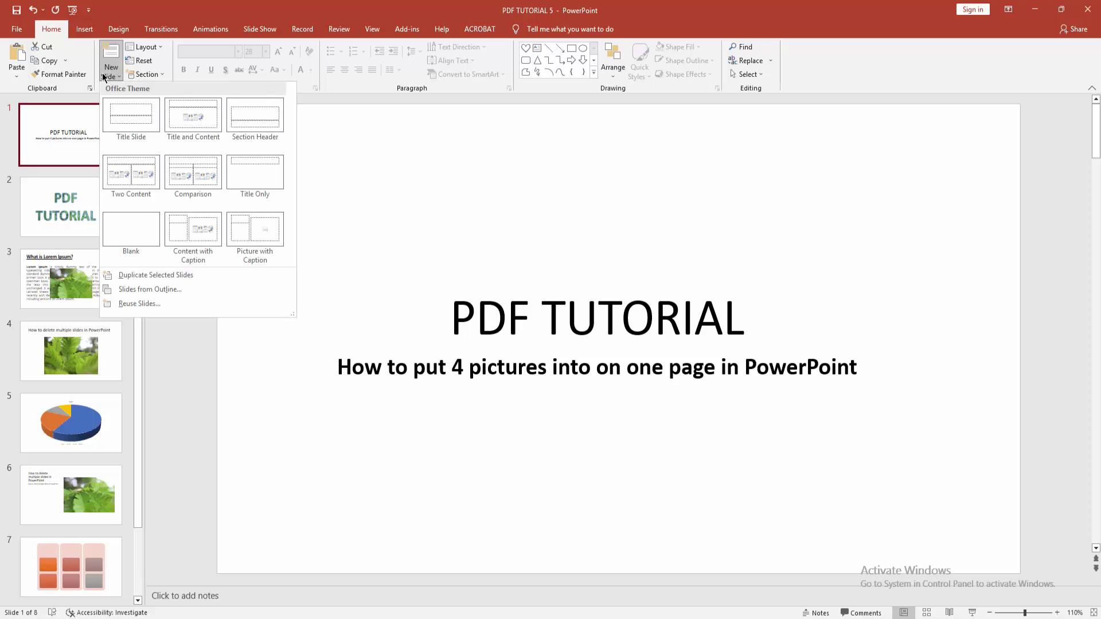
left_click(146, 234)
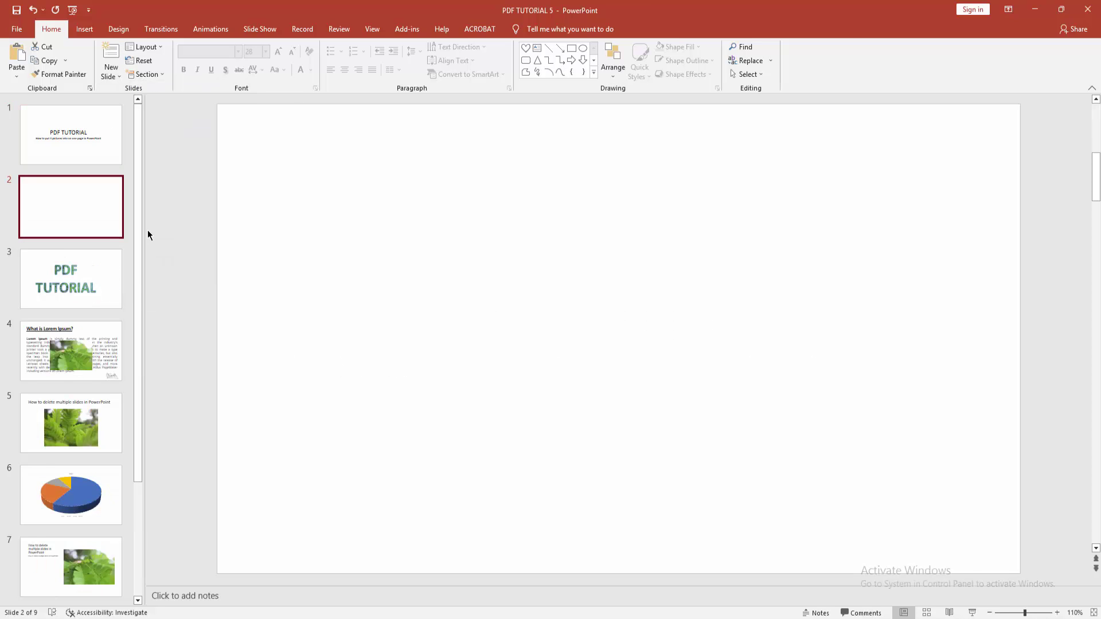
left_click(84, 29)
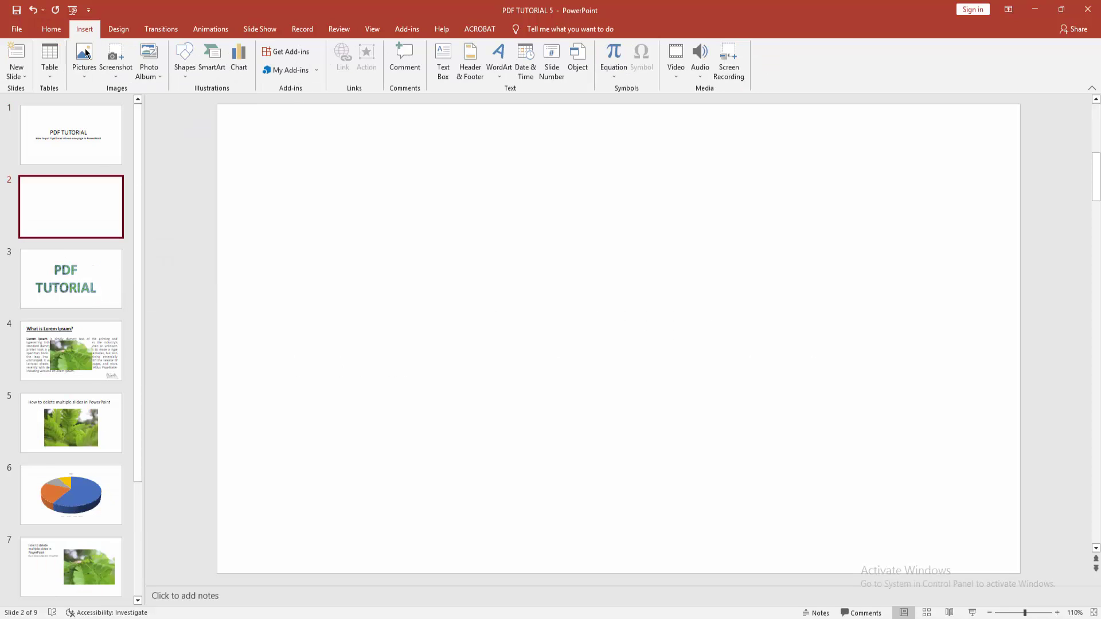
- Pick photos IMG_4764, IMG_4766, IMG_4772 and IMG_4780 from this device's pictures
left_click(84, 73)
left_click(108, 105)
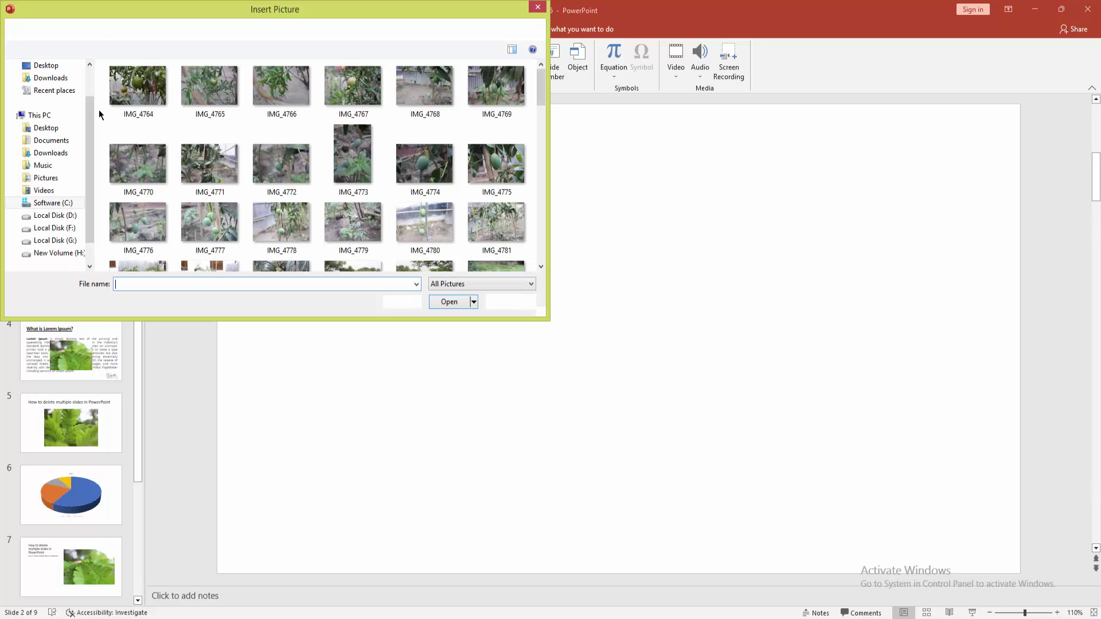
left_click(160, 105)
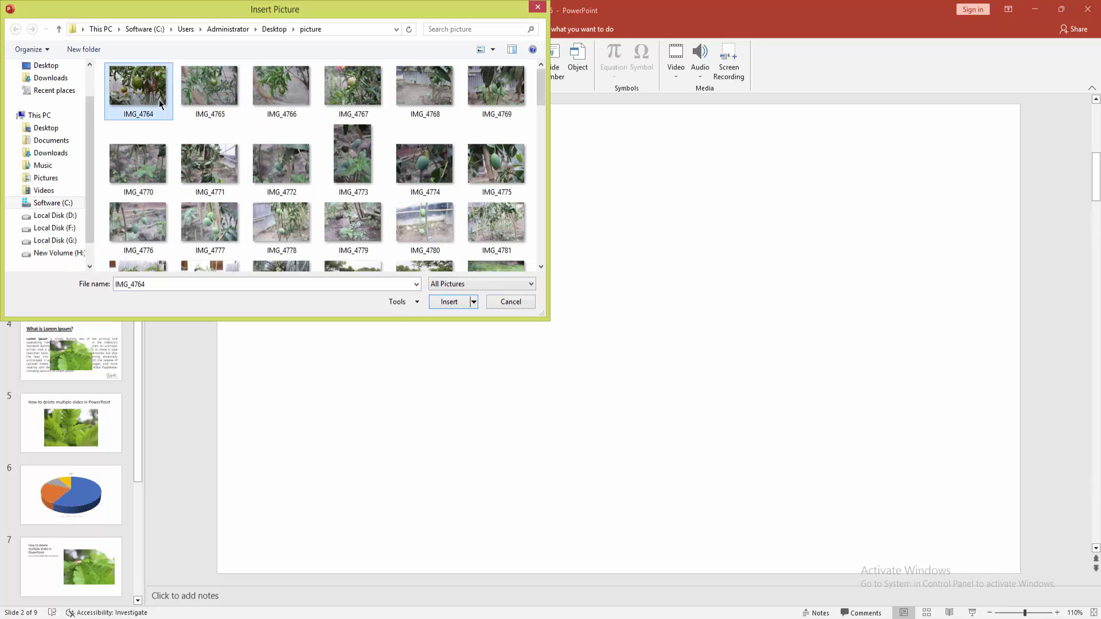
left_click(282, 91, "ctrl")
left_click(281, 164, "ctrl")
left_click(424, 225, "ctrl")
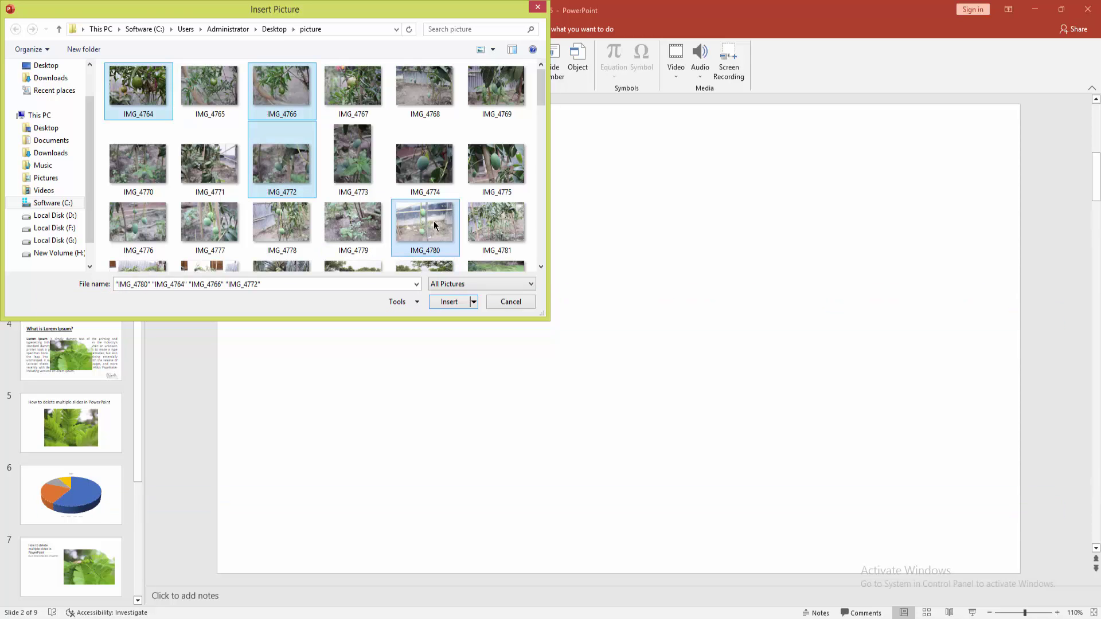
- Insert the four photos, then shrink the top one and move it to the right
left_click(449, 301)
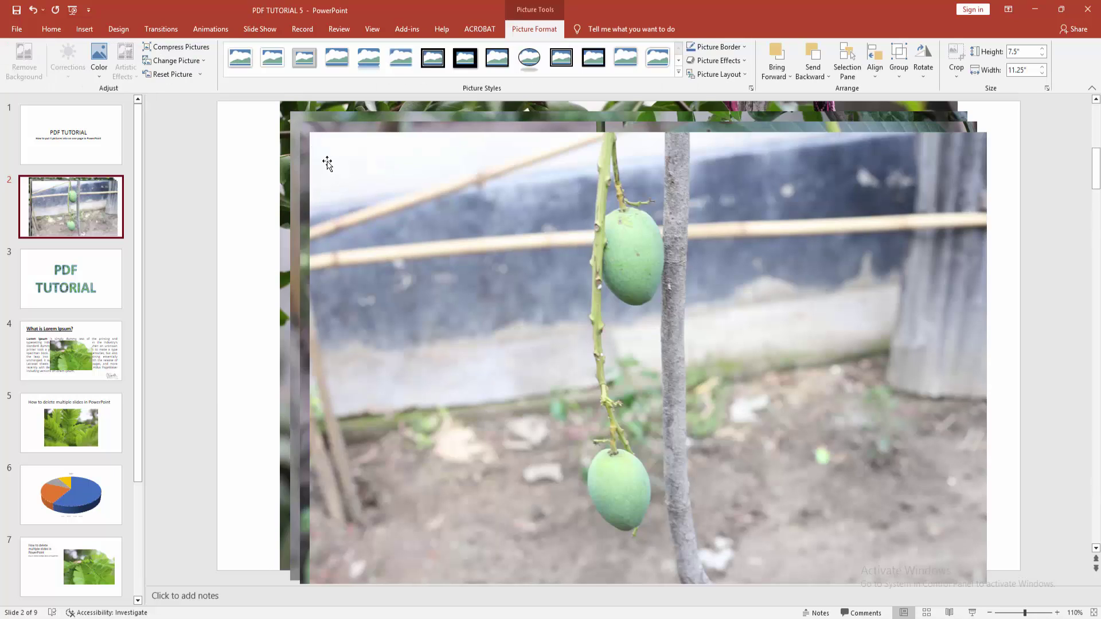
left_click_drag(238, 104, 452, 290)
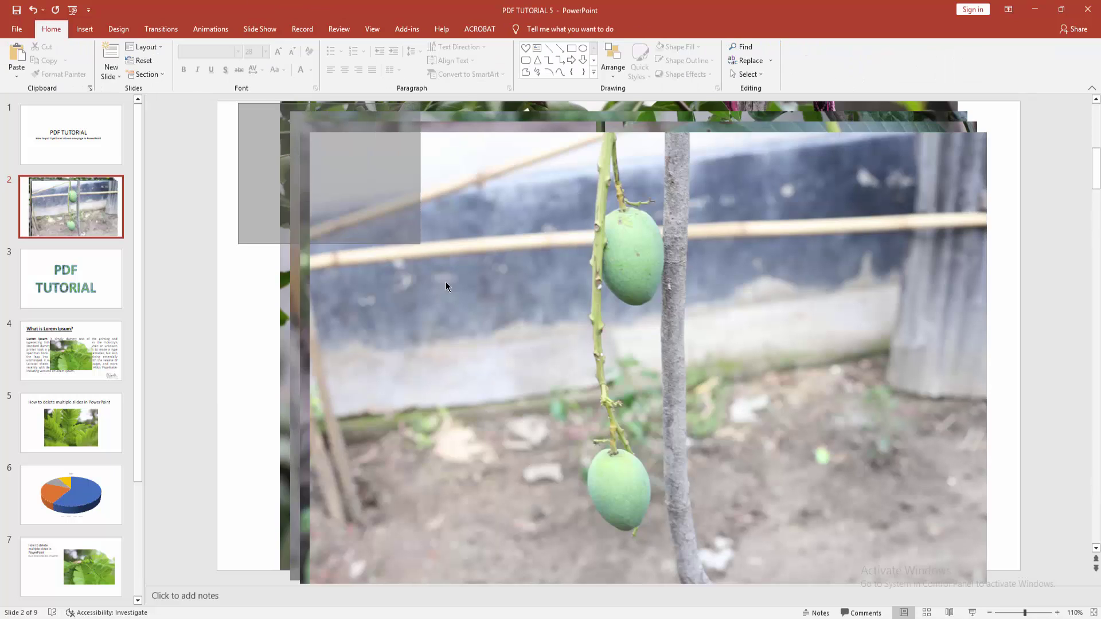
left_click(332, 200)
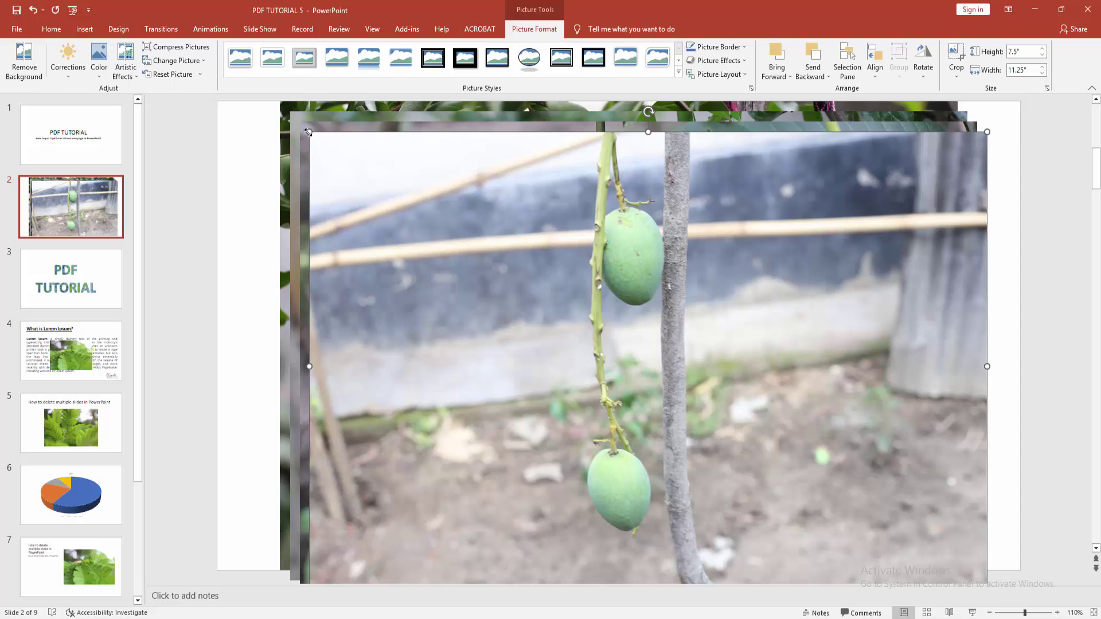
left_click_drag(308, 132, 770, 449)
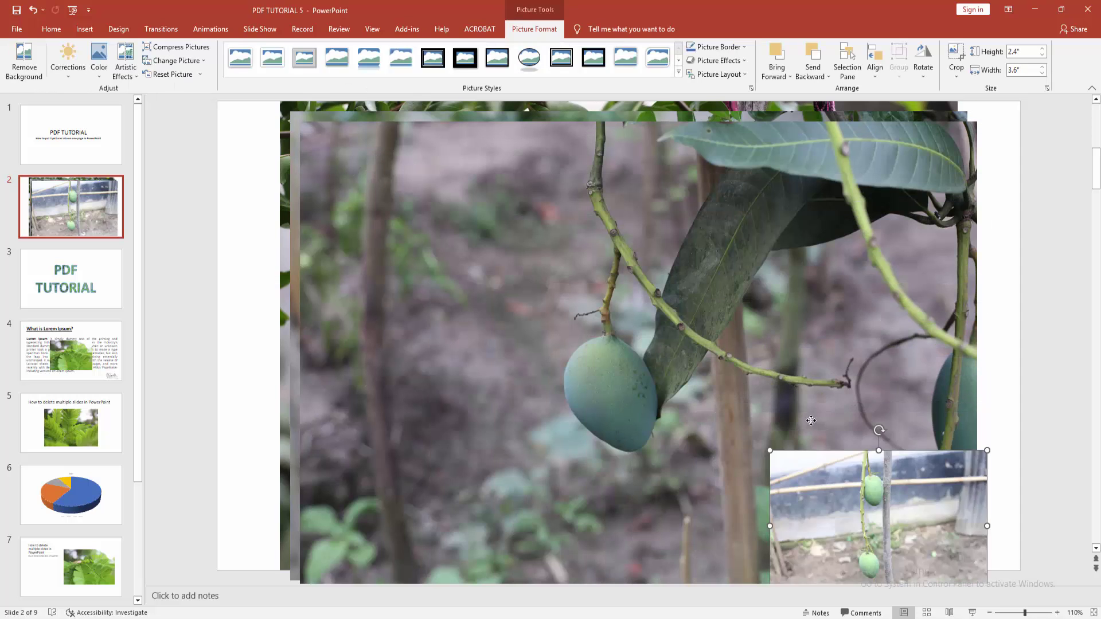
left_click_drag(877, 516, 817, 344)
- Shrink the hanging mango and pomegranate photos, nudging the mango photo left
left_click(581, 342)
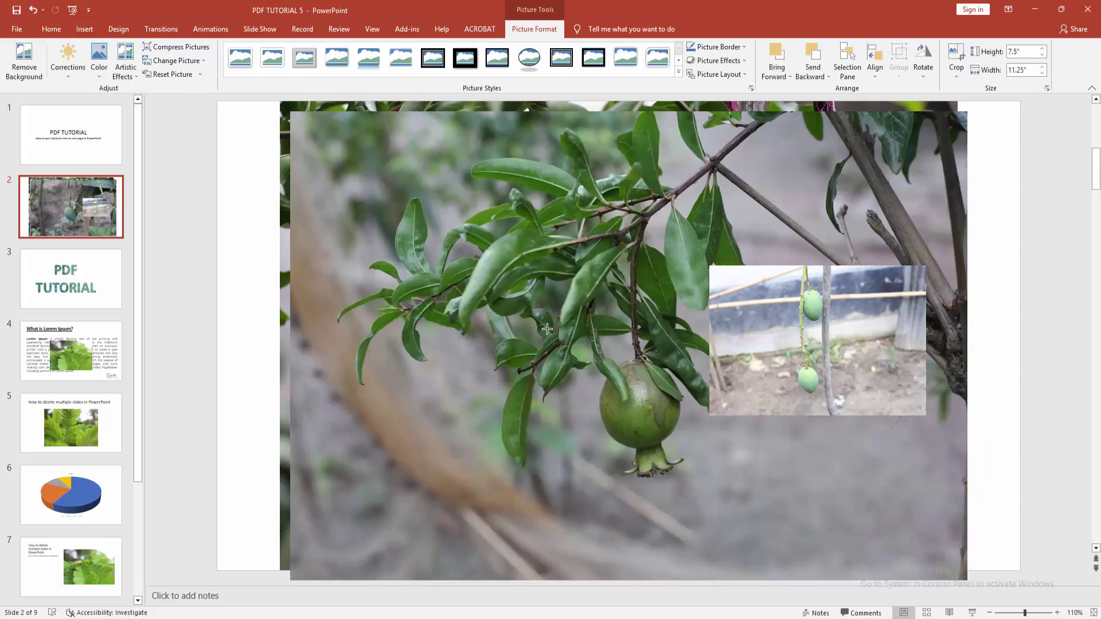
left_click_drag(284, 104, 714, 421)
left_click_drag(770, 473, 757, 462)
mouse_move(284, 110)
left_mouse_down()
mouse_move(492, 287)
mouse_move(714, 404)
mouse_move(400, 277)
left_mouse_up()
left_click_drag(280, 101, 688, 439)
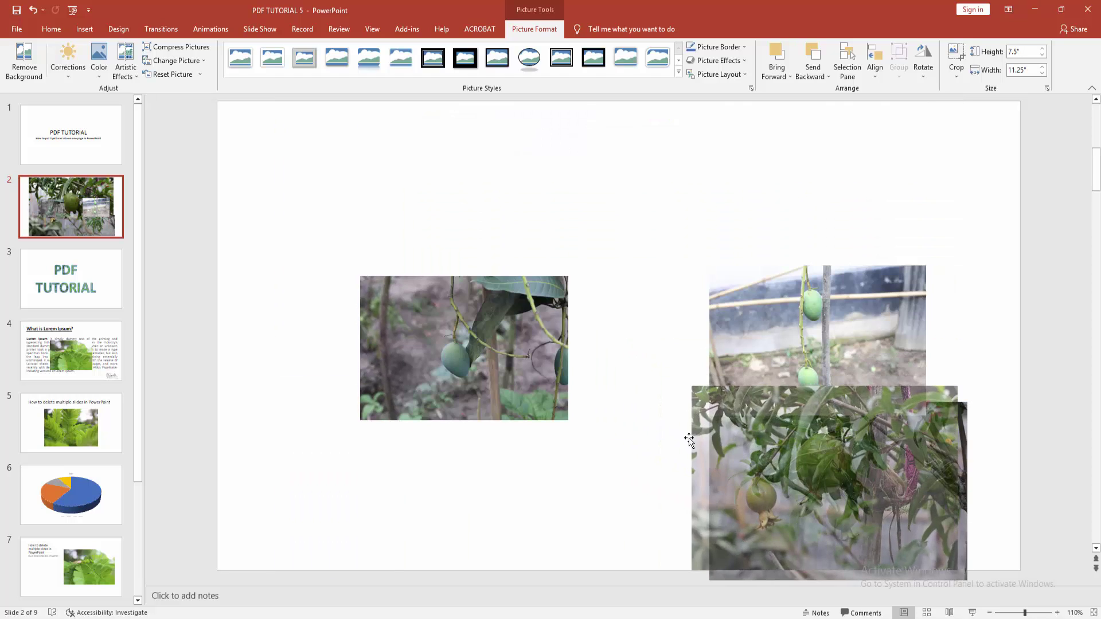
- Align the pomegranate, mango, mango-wall and branch photos into equal-sized grid positions
mouse_move(774, 482)
left_mouse_down()
mouse_move(420, 291)
mouse_move(310, 357)
left_mouse_up()
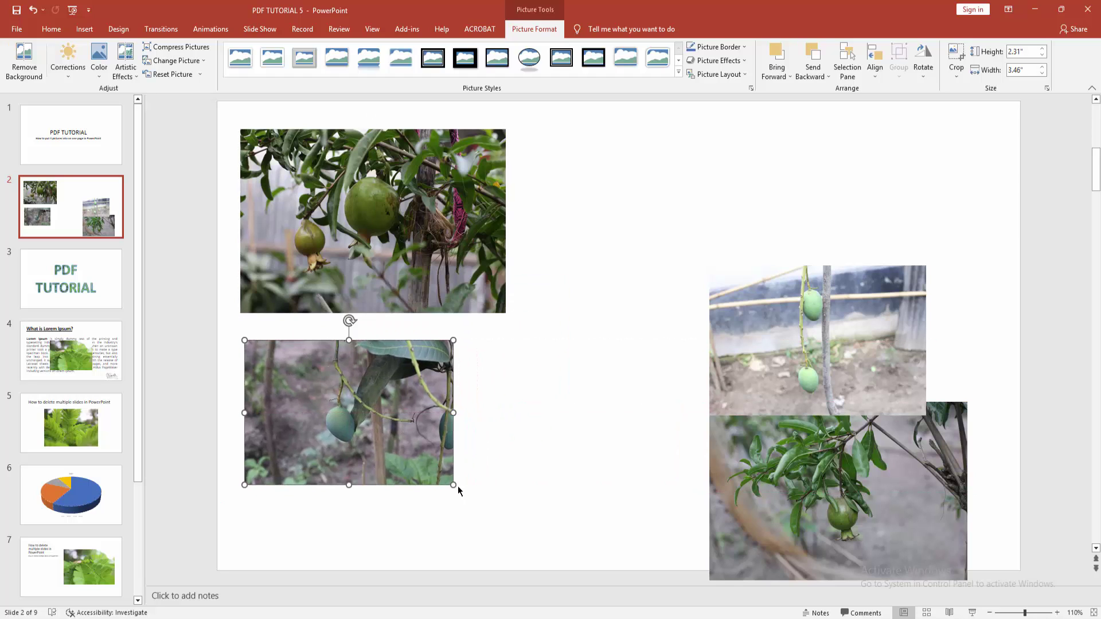
left_click_drag(454, 485, 513, 523)
left_click_drag(771, 366, 602, 230)
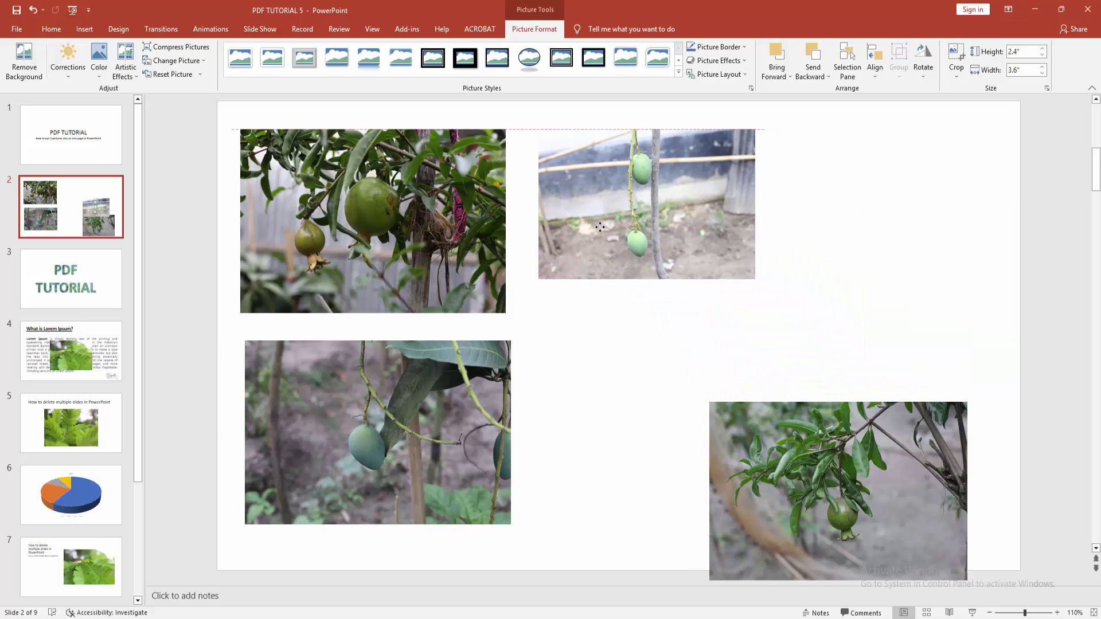
mouse_move(753, 279)
left_mouse_down()
mouse_move(812, 307)
mouse_move(804, 312)
left_mouse_up()
mouse_move(837, 441)
left_mouse_down()
mouse_move(696, 381)
mouse_move(671, 430)
left_mouse_up()
left_click(802, 373)
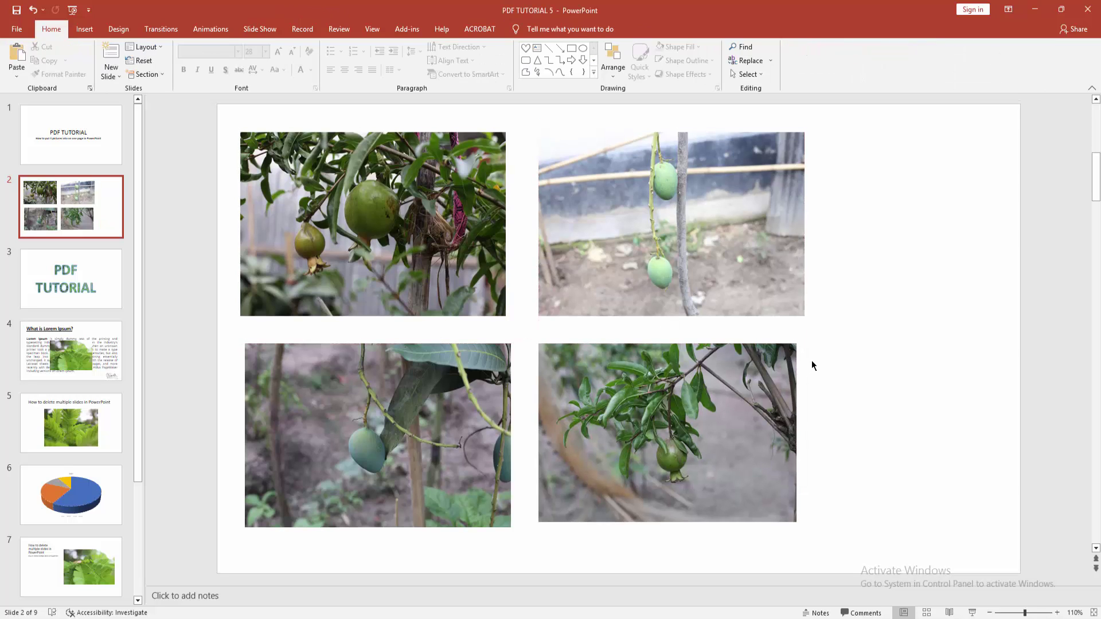